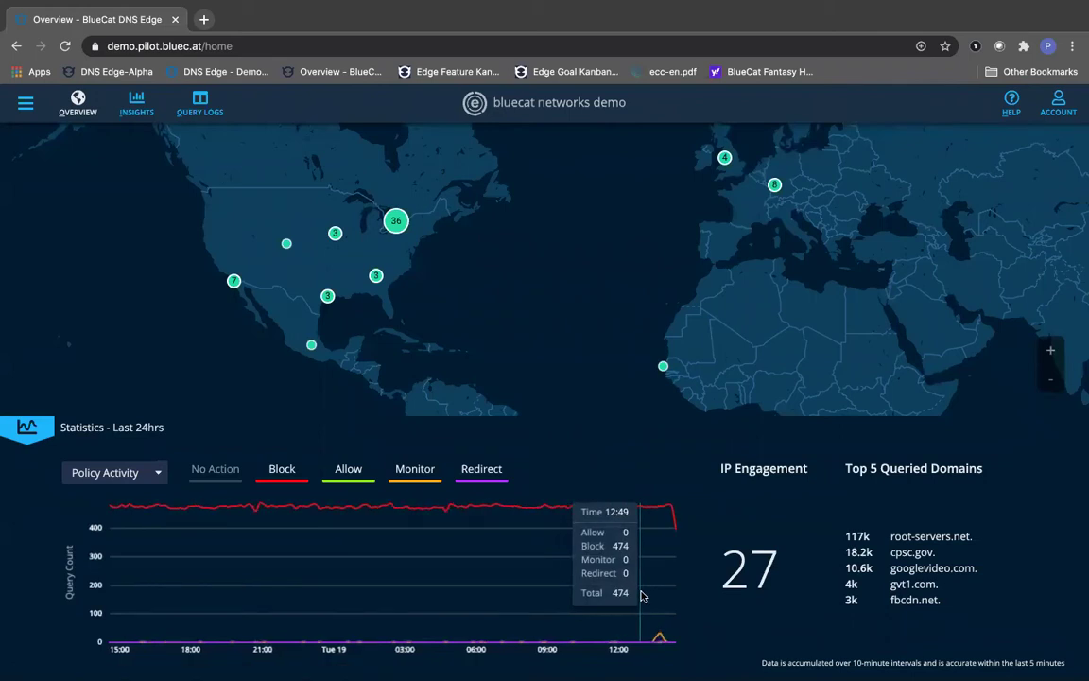
Step: Open the query logs for the 13:14–14:24 range of the policy activity chart and filter them to the Monitor policy action only
{"action": "left_click_drag", "start_coordinate": [648, 595], "coordinate": [675, 606]}
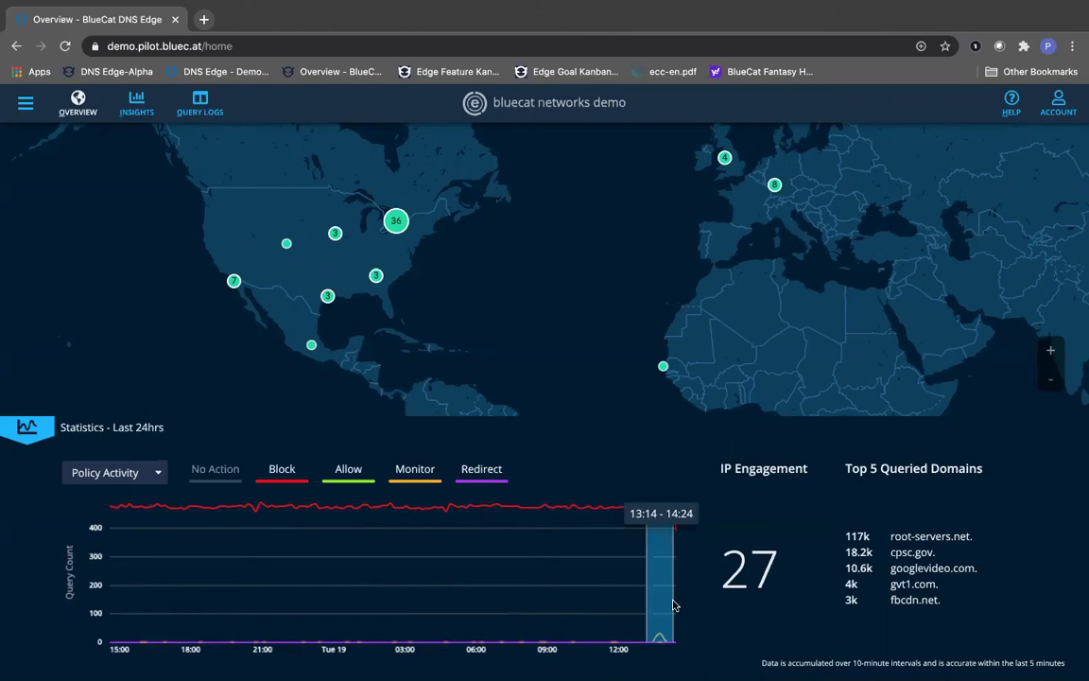
{"action": "left_click_drag", "start_coordinate": [675, 605], "coordinate": [675, 605]}
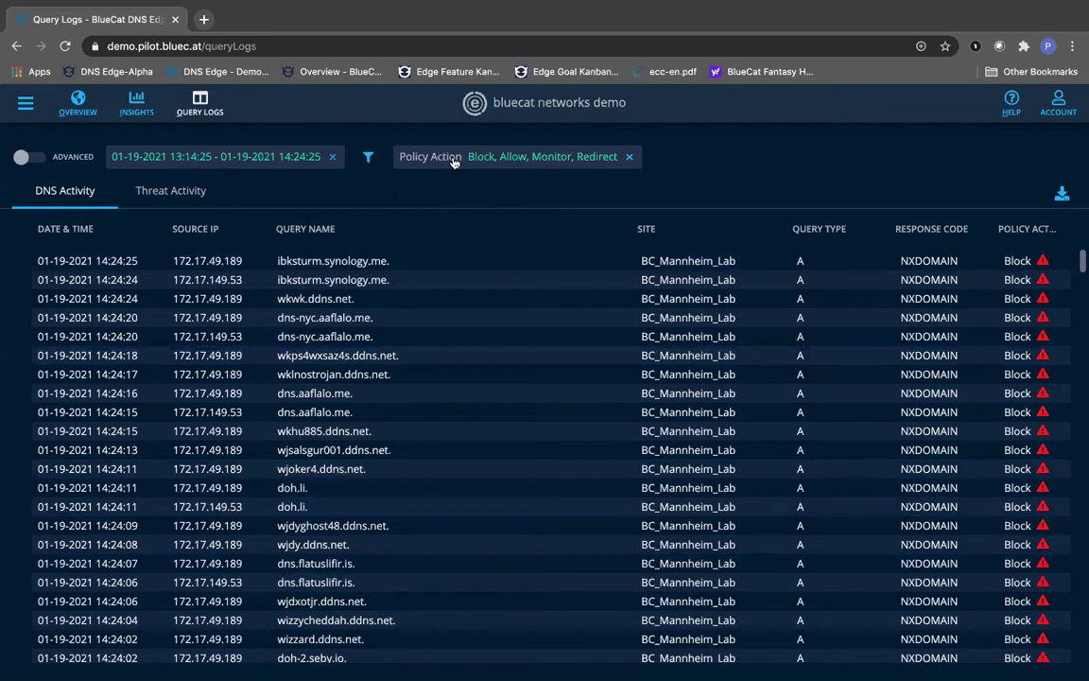
{"action": "left_click", "coordinate": [603, 159]}
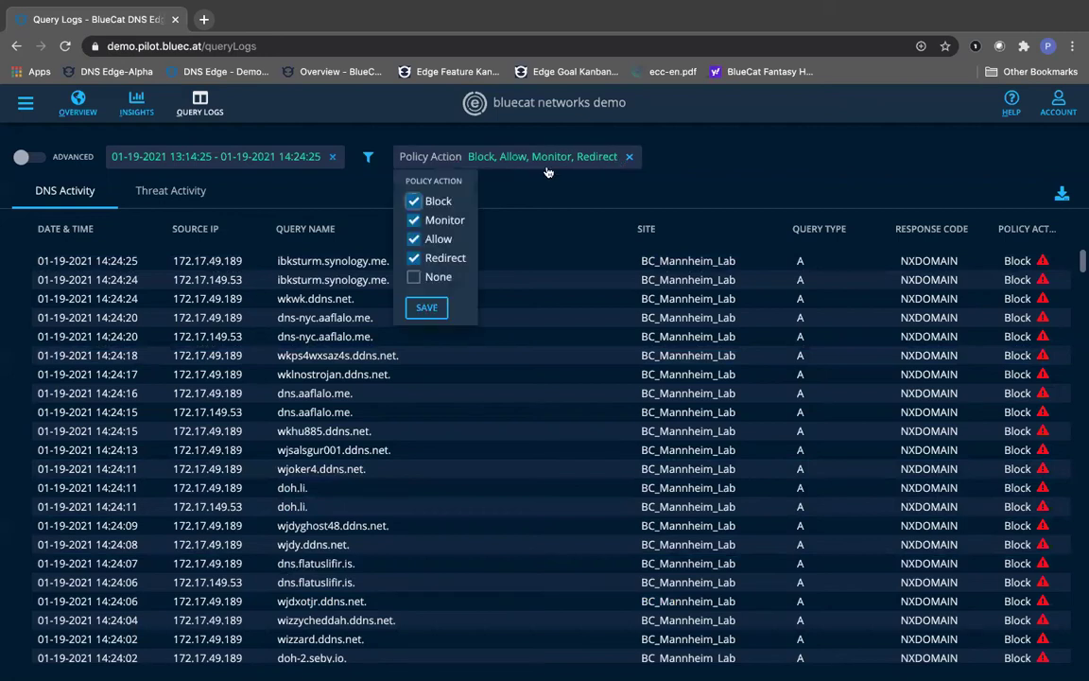
{"action": "left_click", "coordinate": [413, 201]}
{"action": "left_click", "coordinate": [413, 239]}
{"action": "left_click", "coordinate": [413, 257]}
{"action": "left_click", "coordinate": [427, 308]}
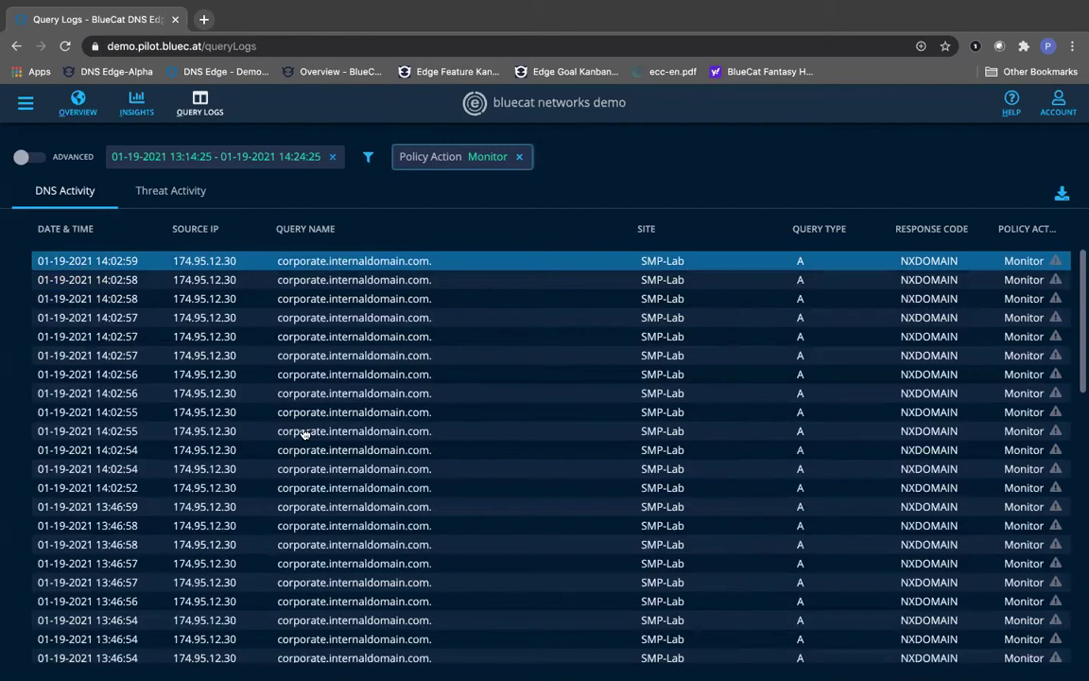
Step: Review the details of the corporate.internaldomain.com query logged at 13:46:59 and inspect its client activity
{"action": "scroll", "coordinate": [304, 433], "scroll_direction": "down", "scroll_amount": 1}
{"action": "scroll", "coordinate": [304, 433], "scroll_direction": "down", "scroll_amount": 3}
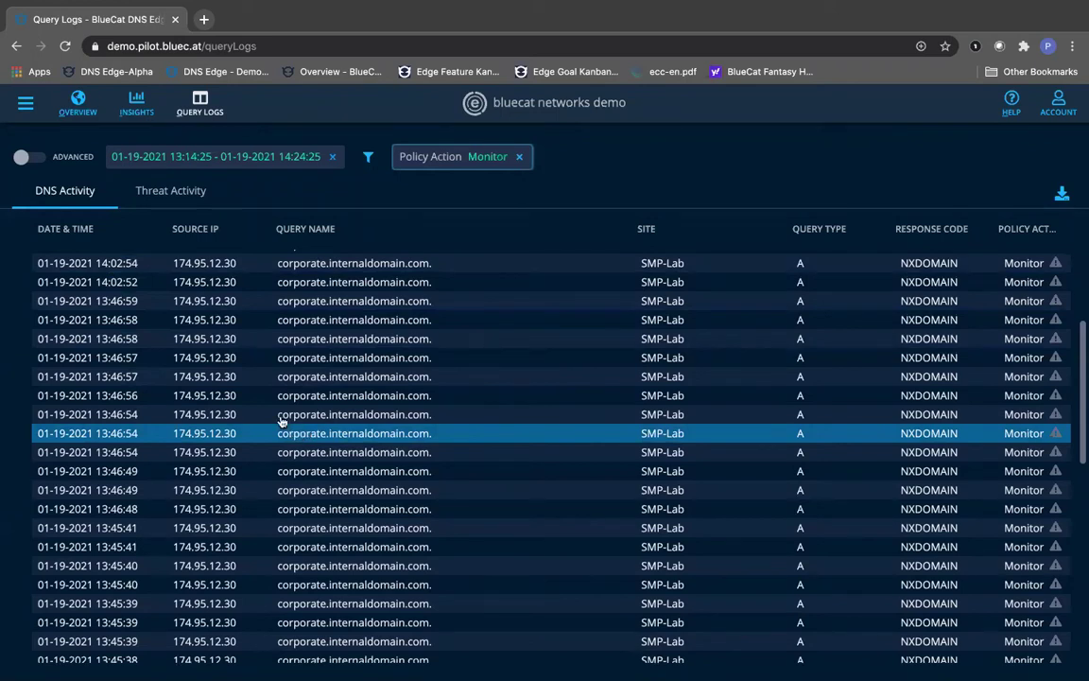
{"action": "left_click", "coordinate": [223, 303]}
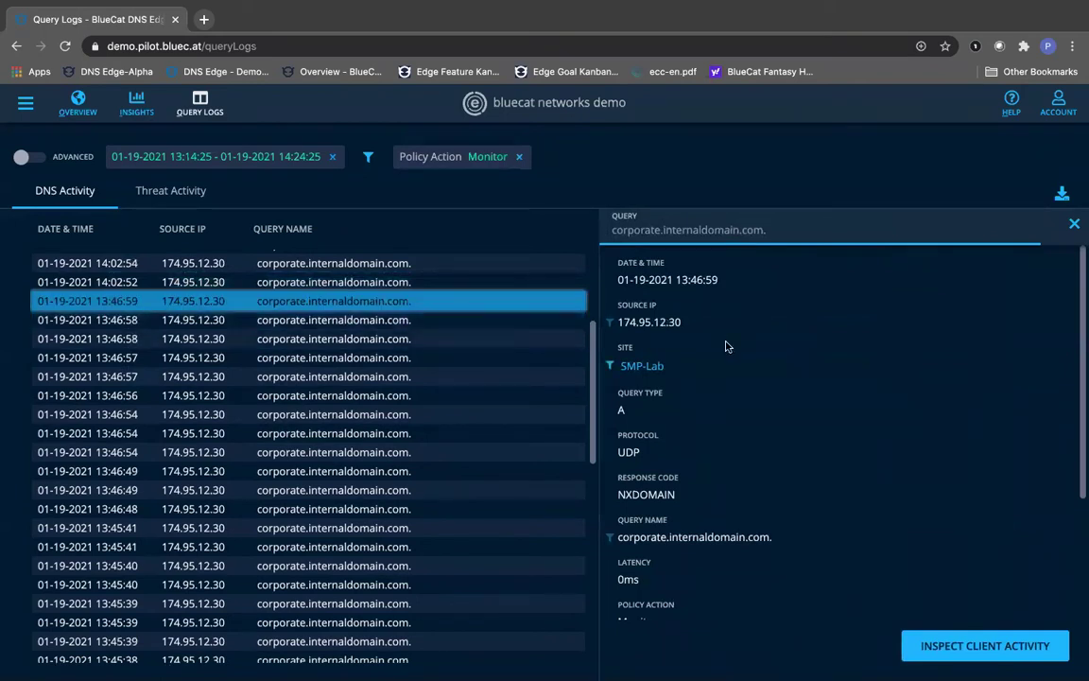
{"action": "scroll", "coordinate": [726, 346], "scroll_direction": "down", "scroll_amount": 3}
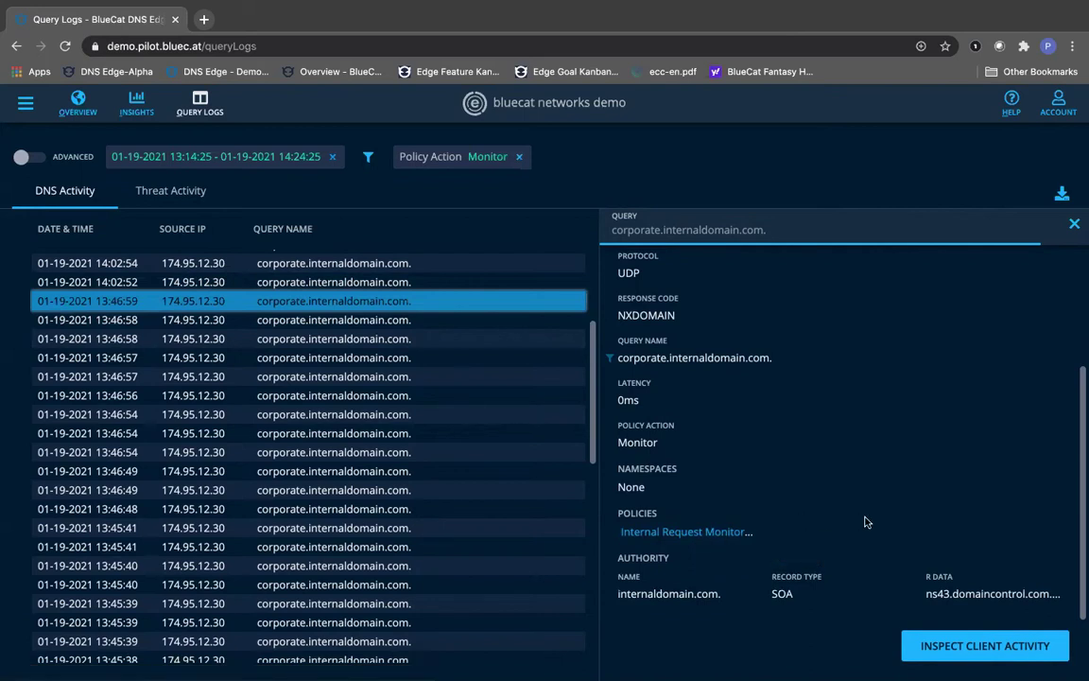
{"action": "left_click", "coordinate": [957, 654]}
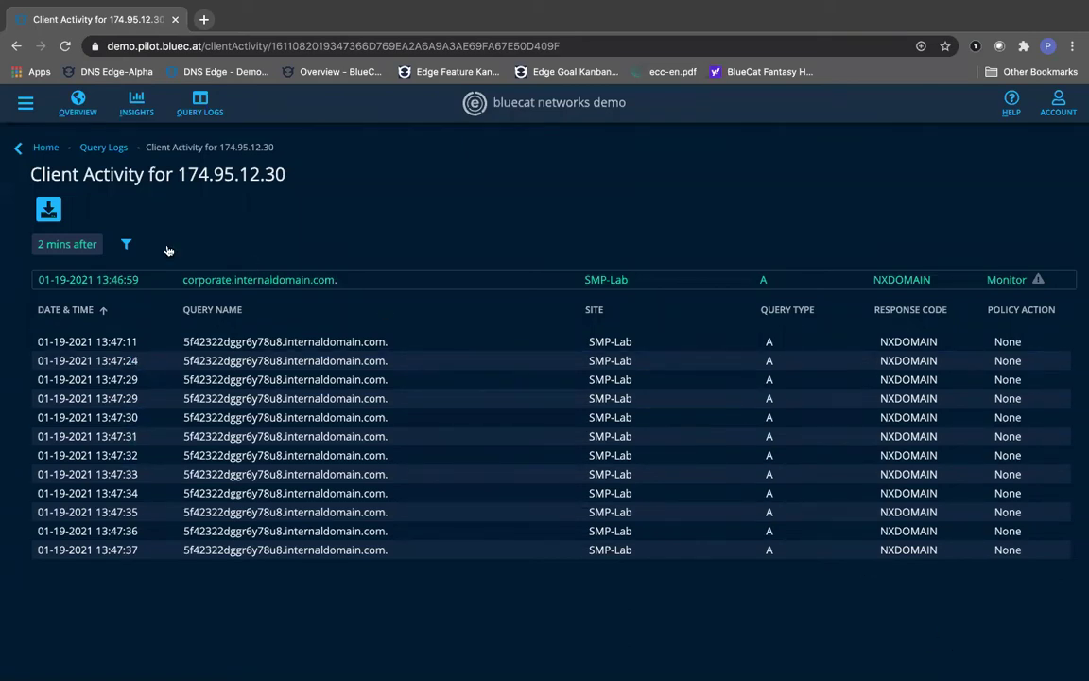
Step: Set the client activity time window to 20 minutes after the query and look through the listed queries
{"action": "left_click", "coordinate": [87, 245]}
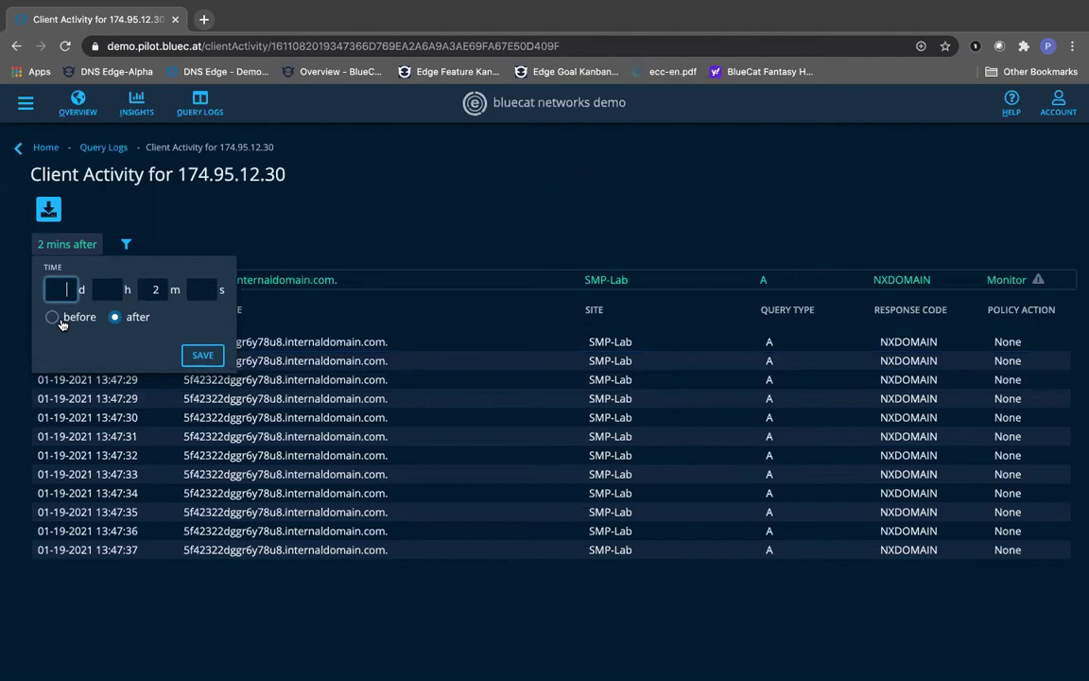
{"action": "double_click", "coordinate": [166, 296]}
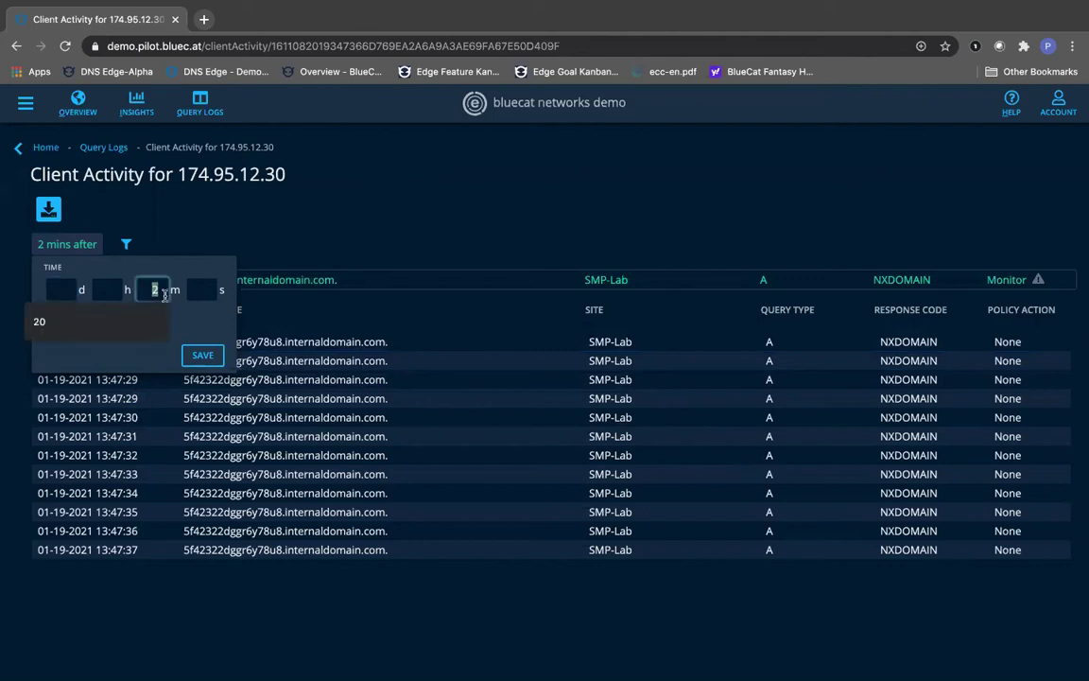
{"action": "type", "text": "20"}
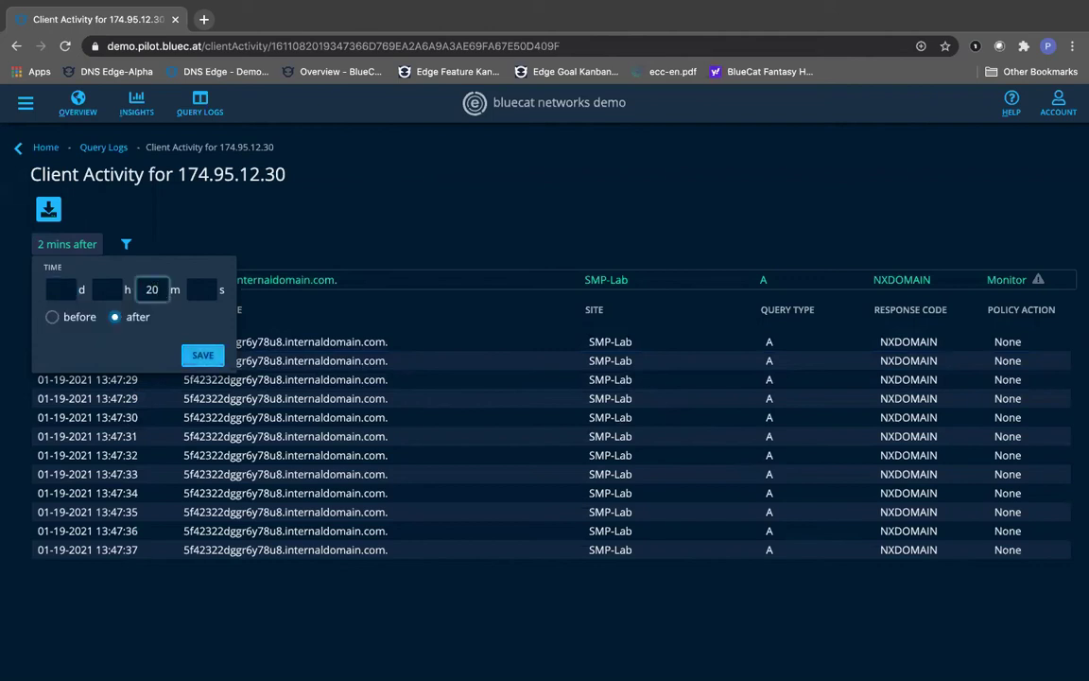
{"action": "left_click", "coordinate": [201, 355]}
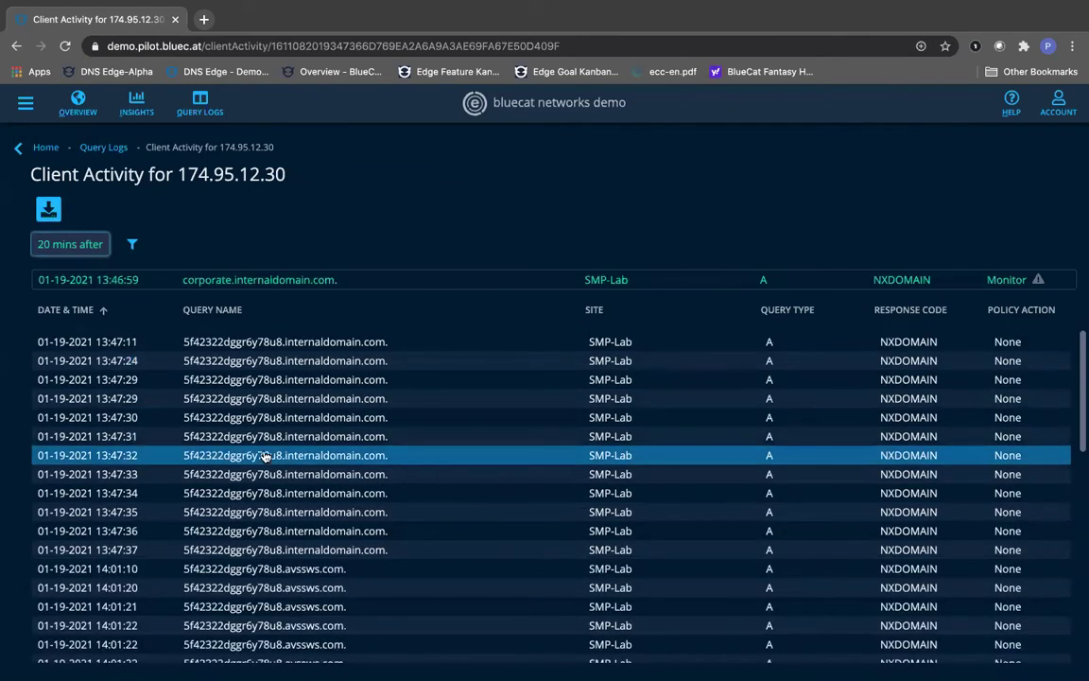
{"action": "scroll", "coordinate": [266, 457], "scroll_direction": "down", "scroll_amount": 1}
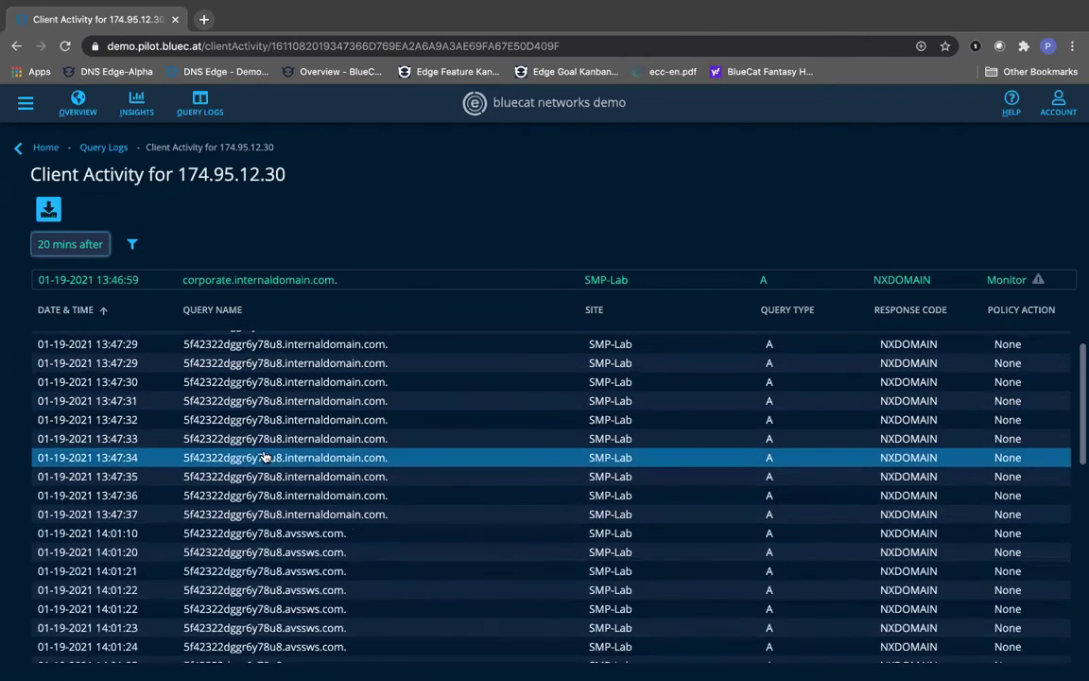
{"action": "scroll", "coordinate": [265, 457], "scroll_direction": "down", "scroll_amount": 2}
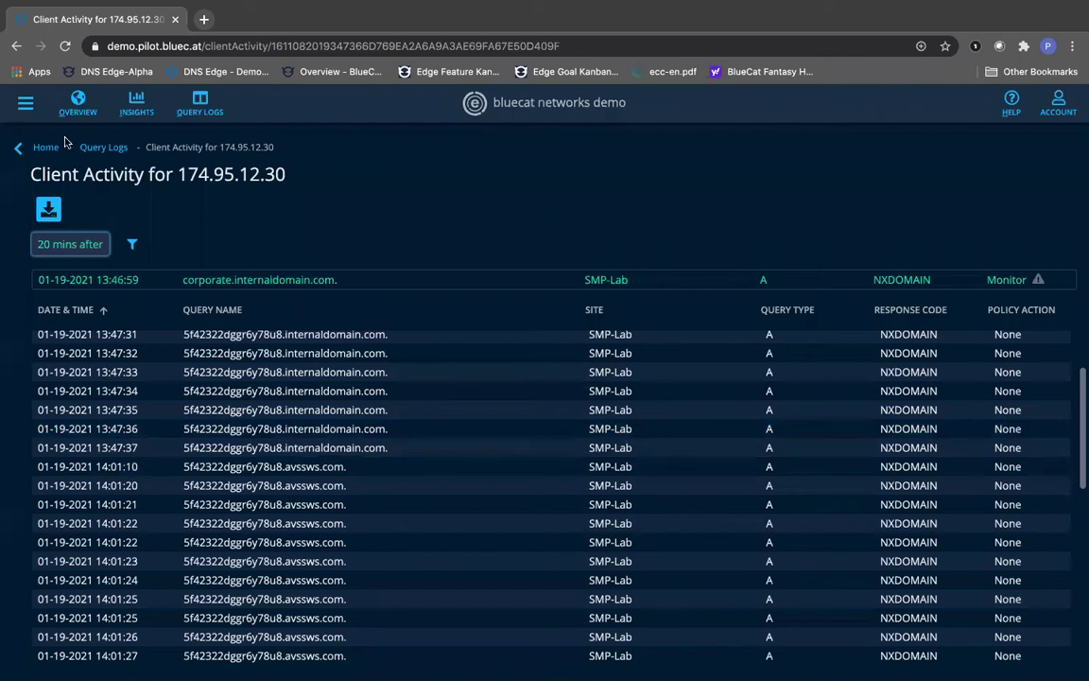
Step: Start a new domain list named "Block Site List" with the description "This is the description"
{"action": "left_click", "coordinate": [20, 102]}
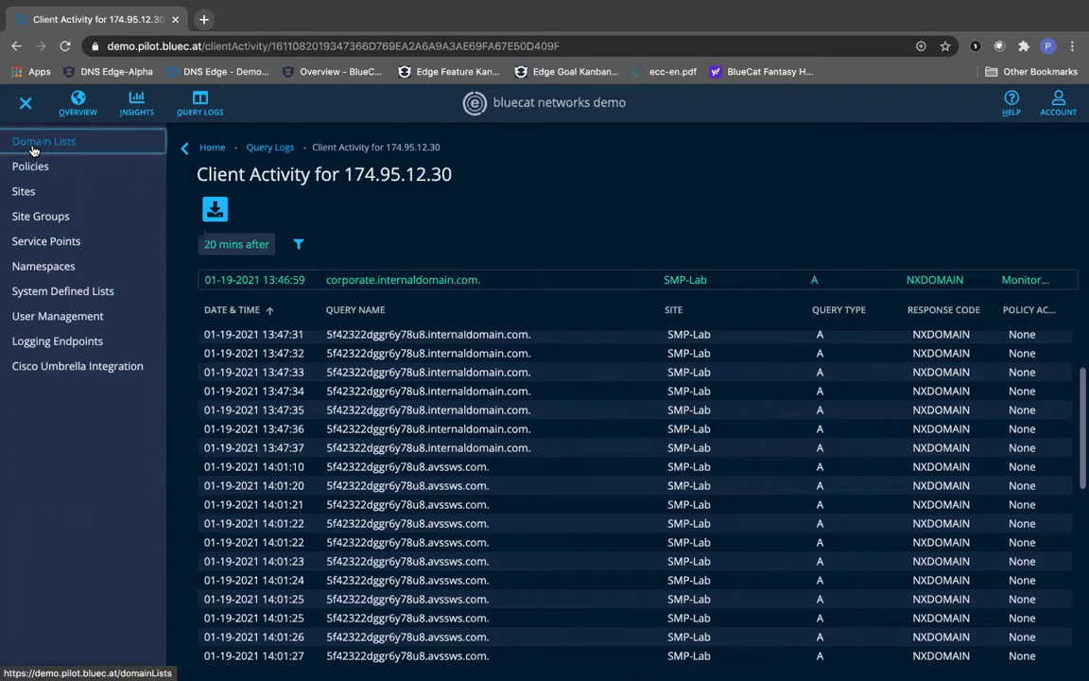
{"action": "left_click", "coordinate": [33, 149]}
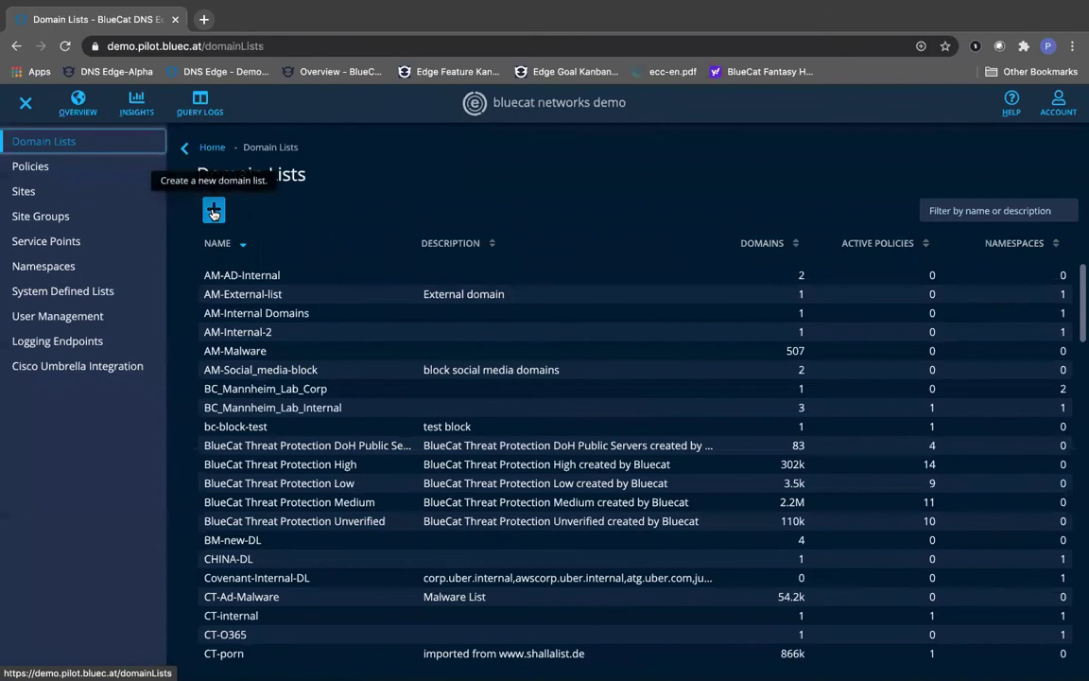
{"action": "left_click", "coordinate": [213, 210]}
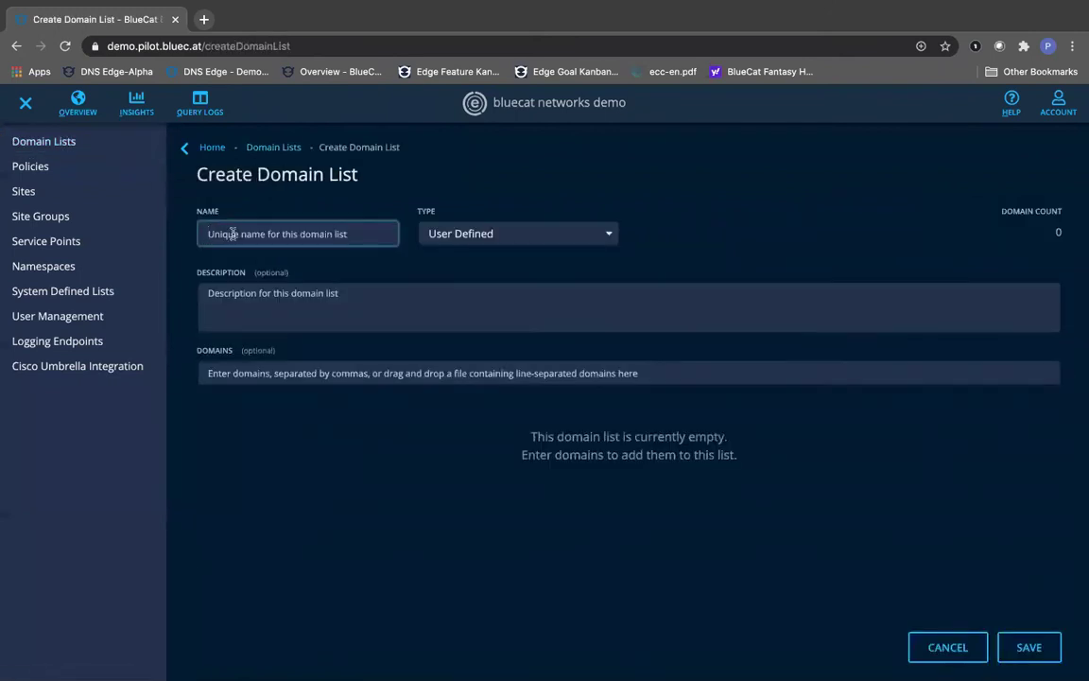
{"action": "type", "text": "Block Sit"}
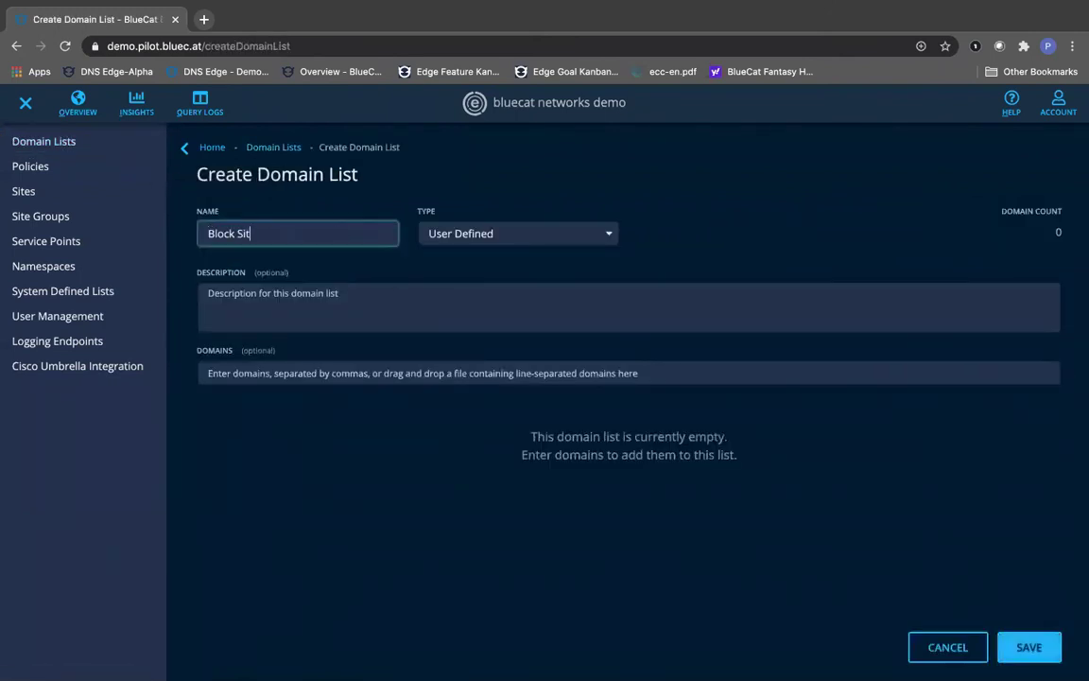
{"action": "type", "text": "e List"}
{"action": "left_click", "coordinate": [237, 301]}
{"action": "type", "text": "This is "}
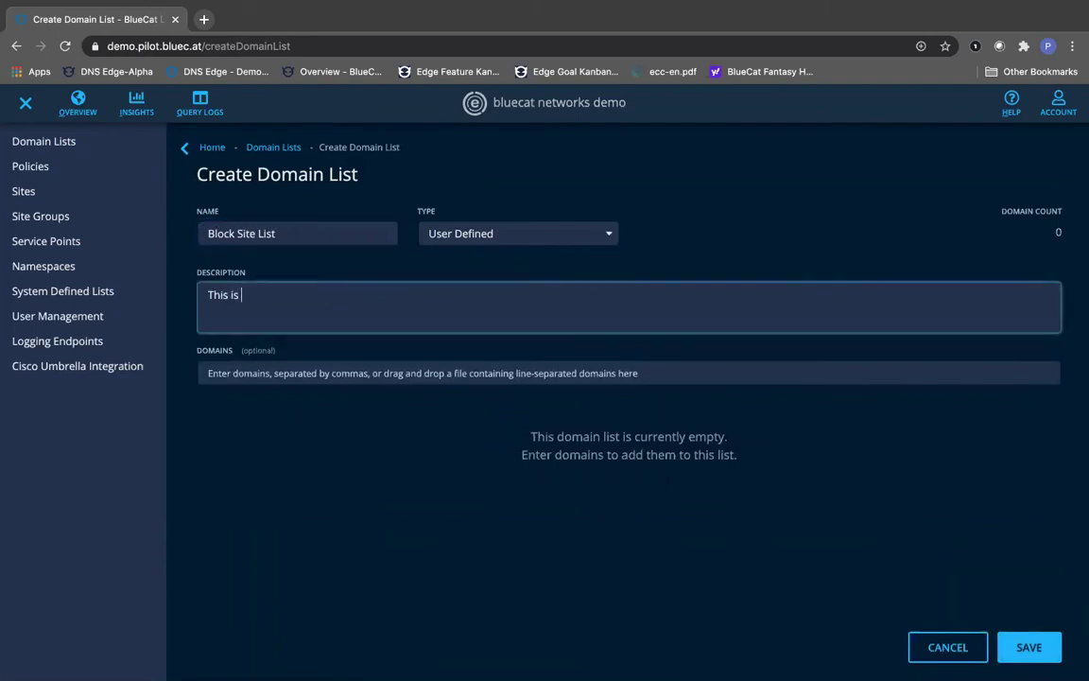
{"action": "type", "text": "the description"}
Step: Add the domain avssws.com to the new domain list and save the list
{"action": "left_click", "coordinate": [382, 373]}
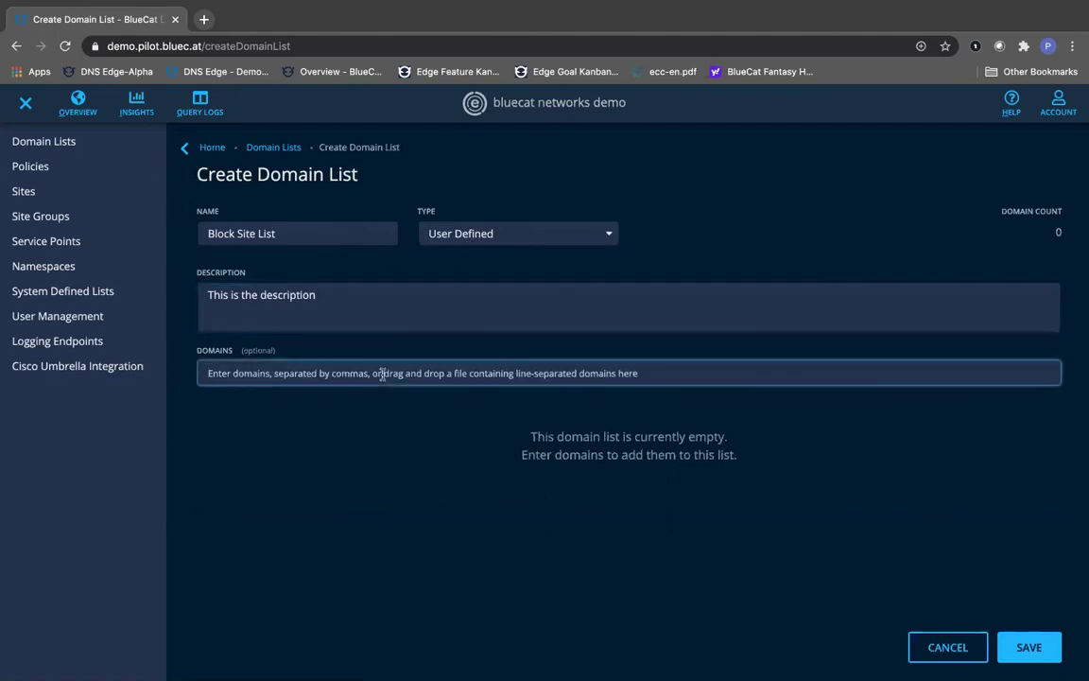
{"action": "type", "text": "a"}
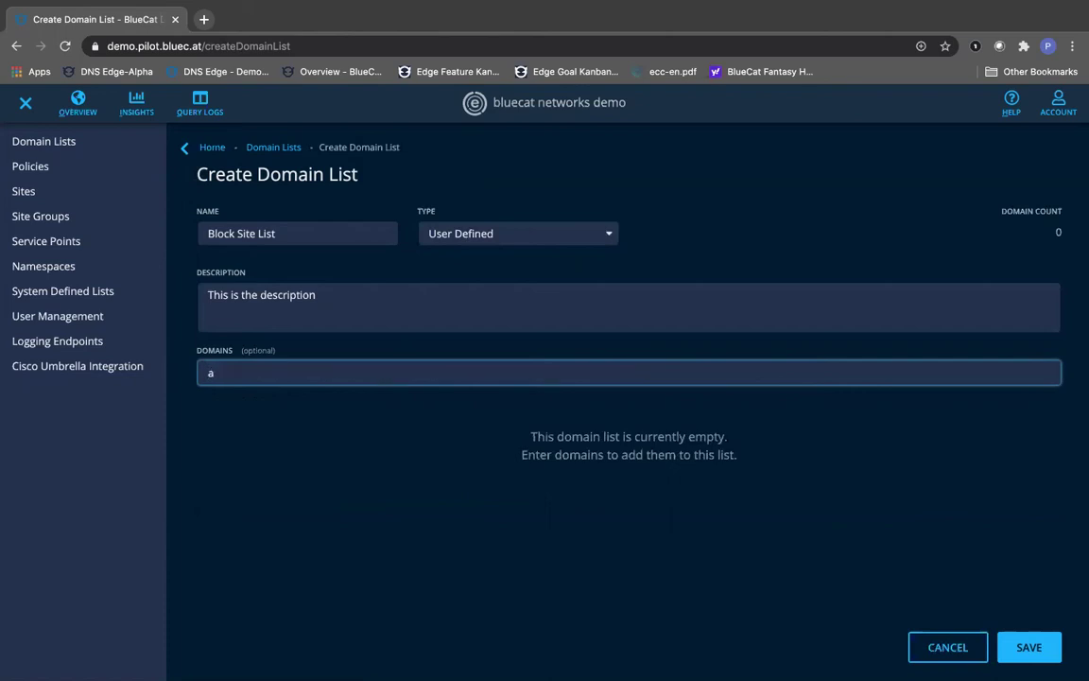
{"action": "type", "text": "vssws.com"}
{"action": "key", "text": "Return"}
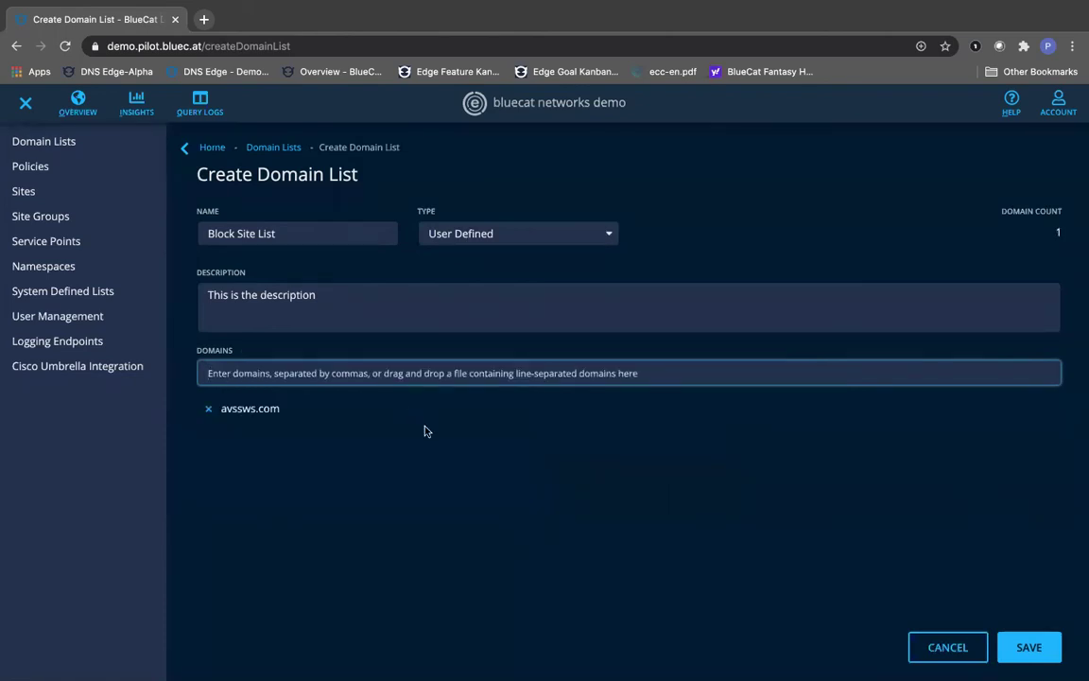
{"action": "left_click", "coordinate": [1031, 644]}
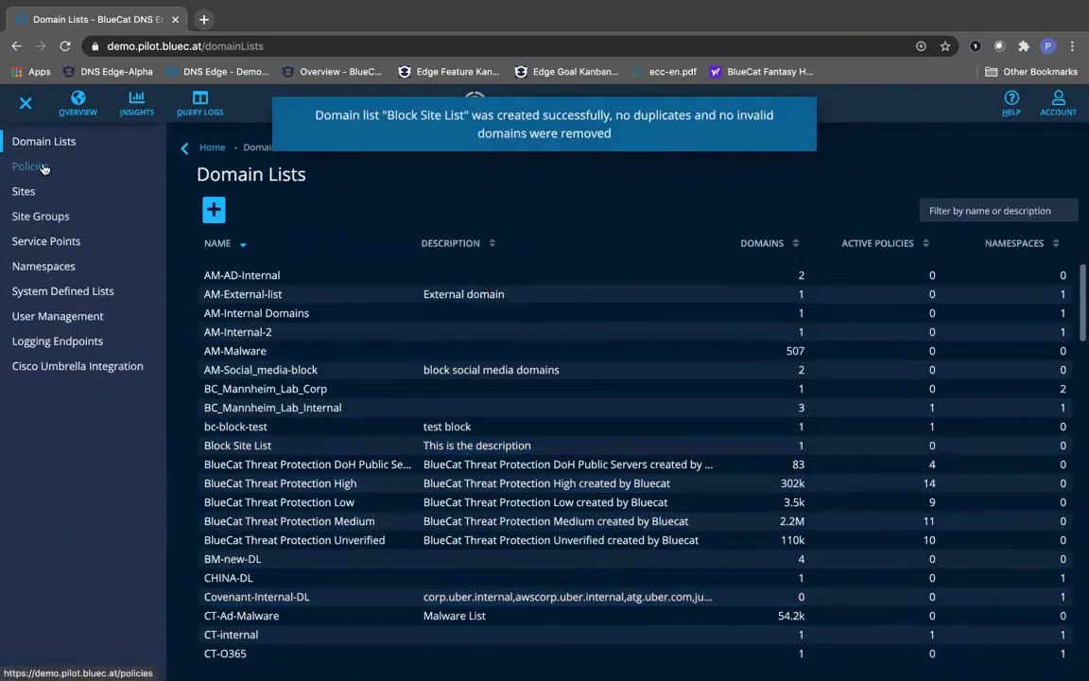
Step: Start a new active policy of type Block named "Block New Domain" with the description "This is a description"
{"action": "left_click", "coordinate": [43, 166]}
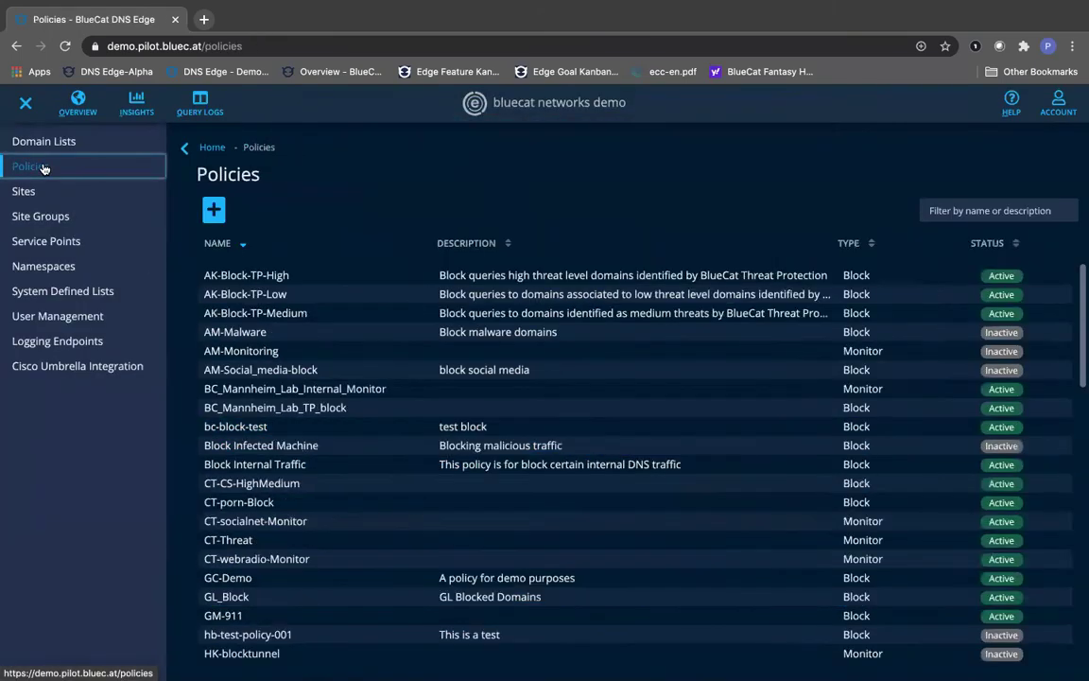
{"action": "left_click", "coordinate": [209, 217]}
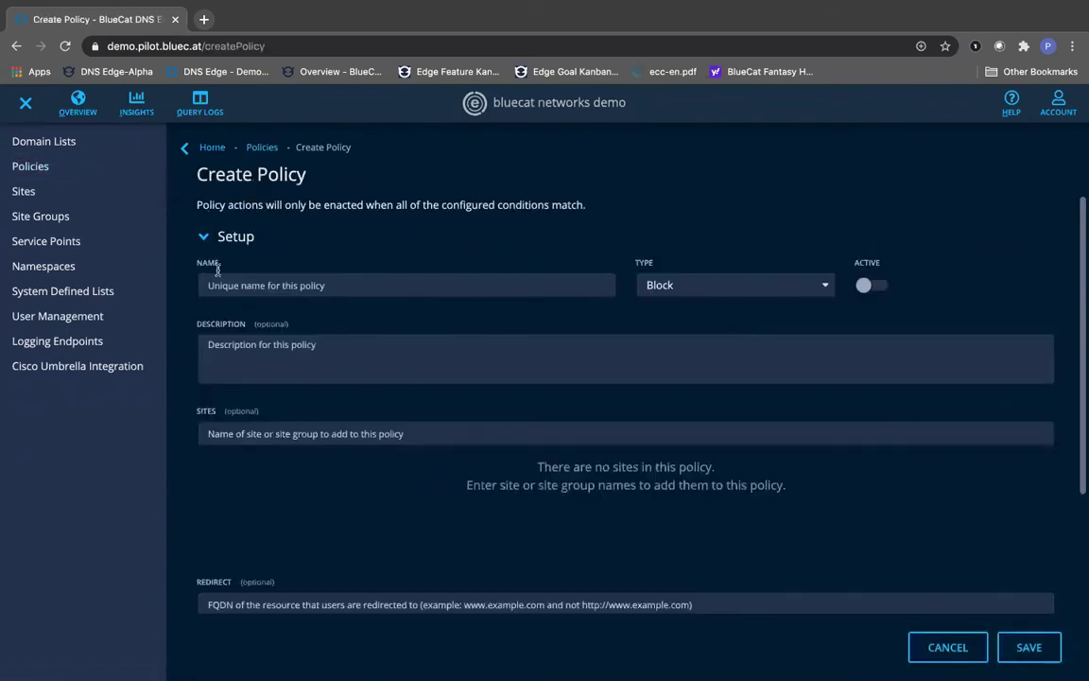
{"action": "left_click", "coordinate": [200, 284]}
{"action": "type", "text": "Blo"}
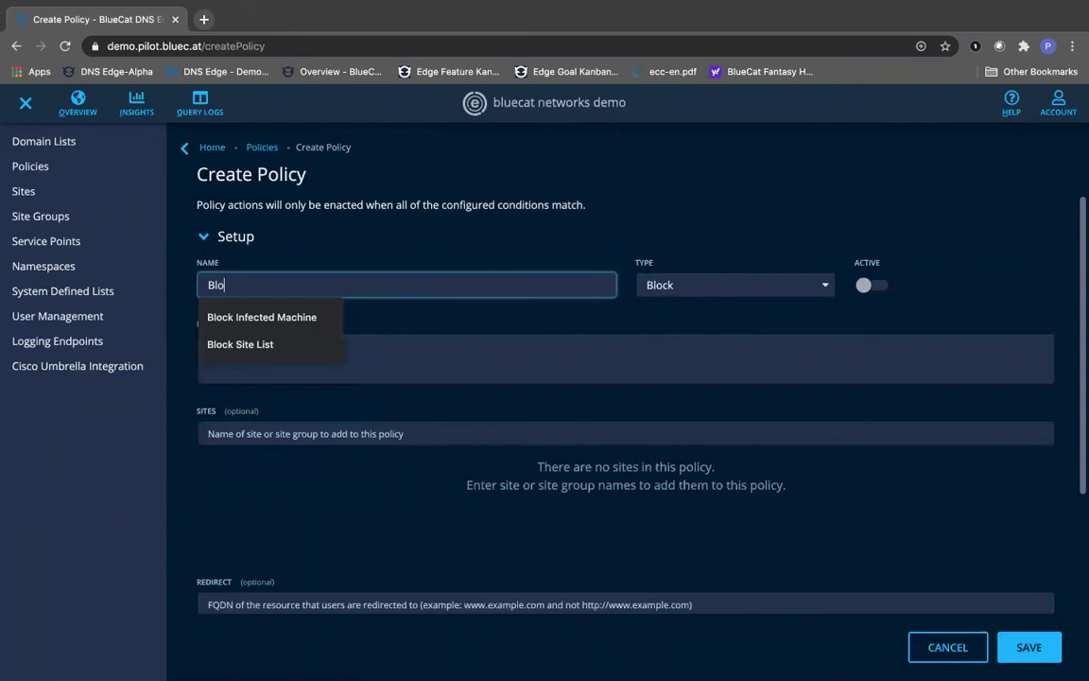
{"action": "type", "text": "ck New Domain"}
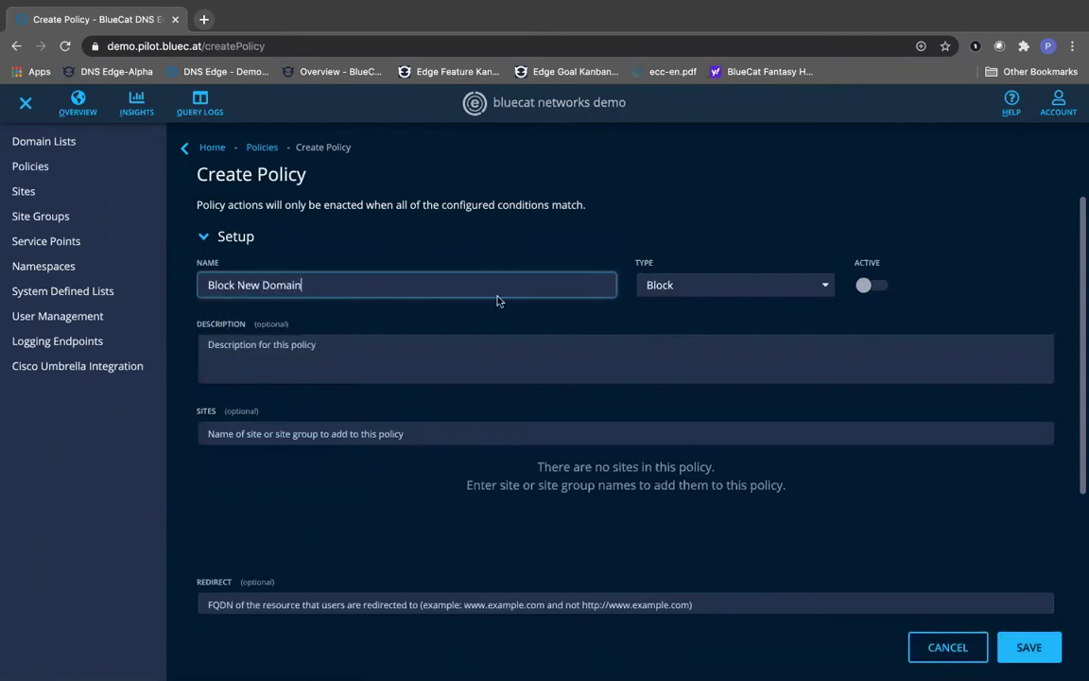
{"action": "left_click", "coordinate": [670, 285]}
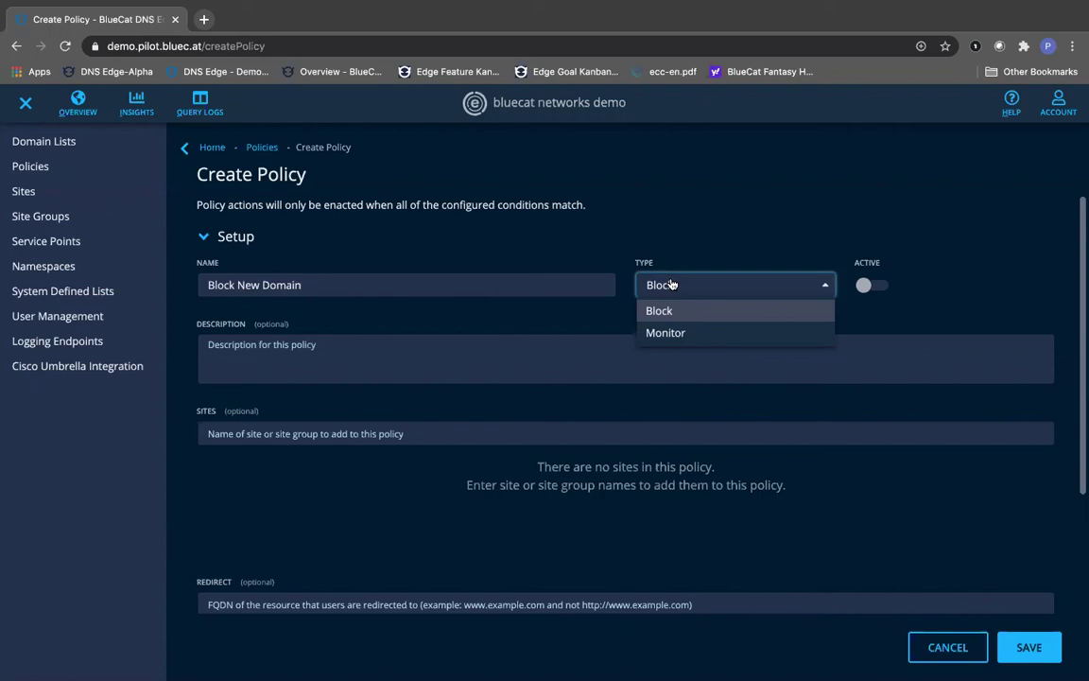
{"action": "left_click", "coordinate": [670, 285]}
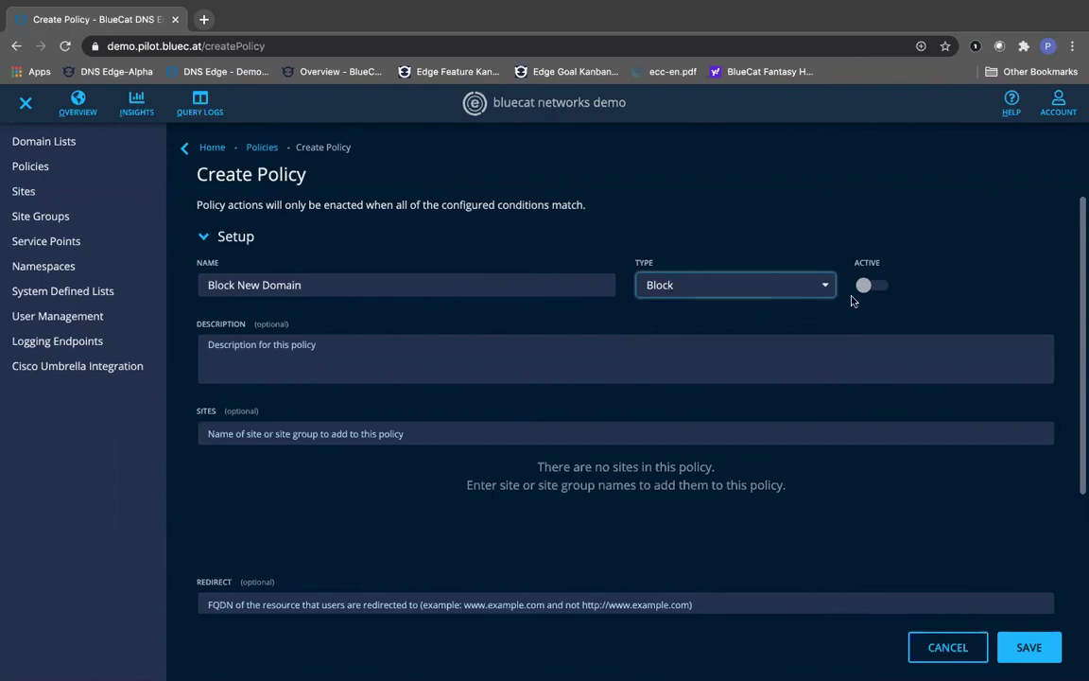
{"action": "left_click", "coordinate": [880, 285]}
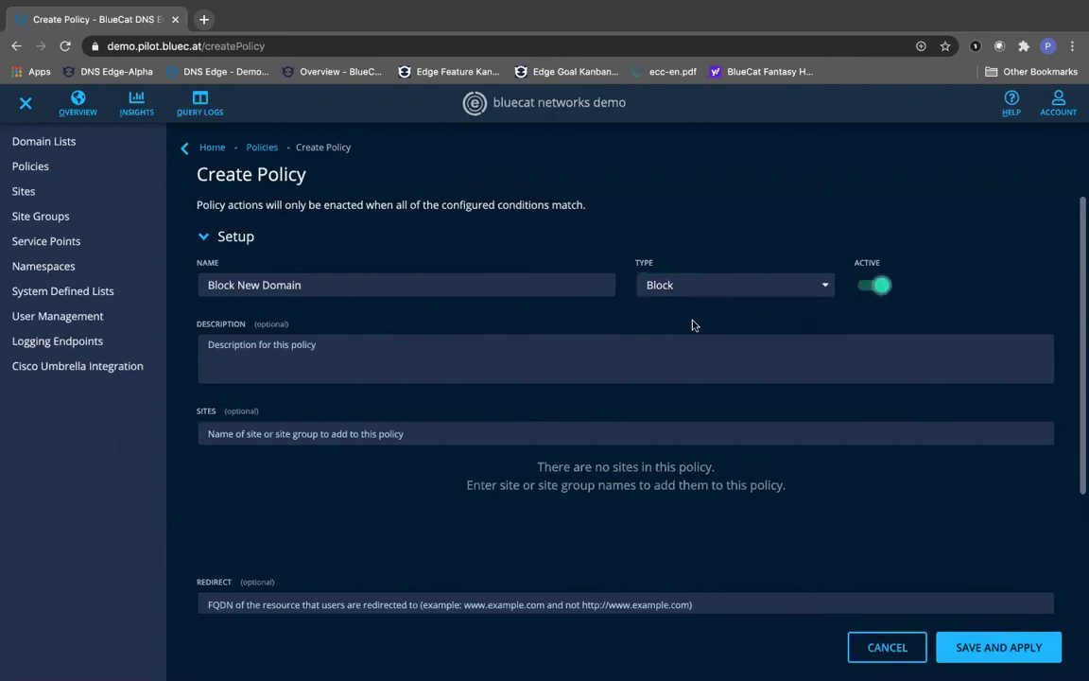
{"action": "left_click", "coordinate": [354, 347]}
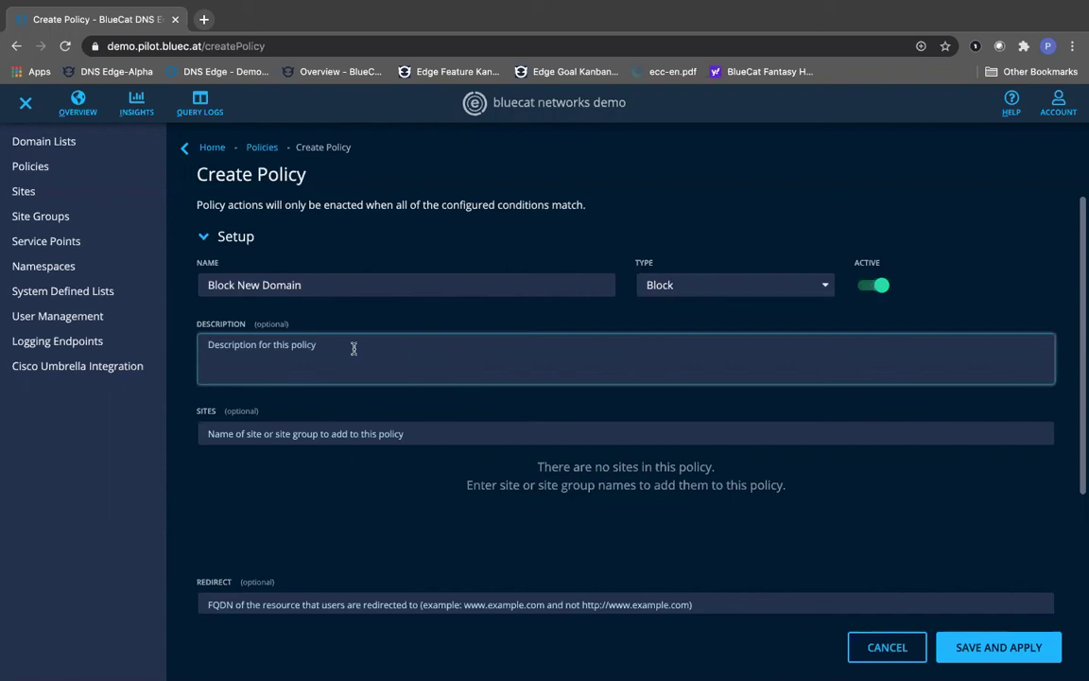
{"action": "type", "text": "This is a description"}
Step: Add the SMP-Lab site to the policy
{"action": "left_click", "coordinate": [353, 429]}
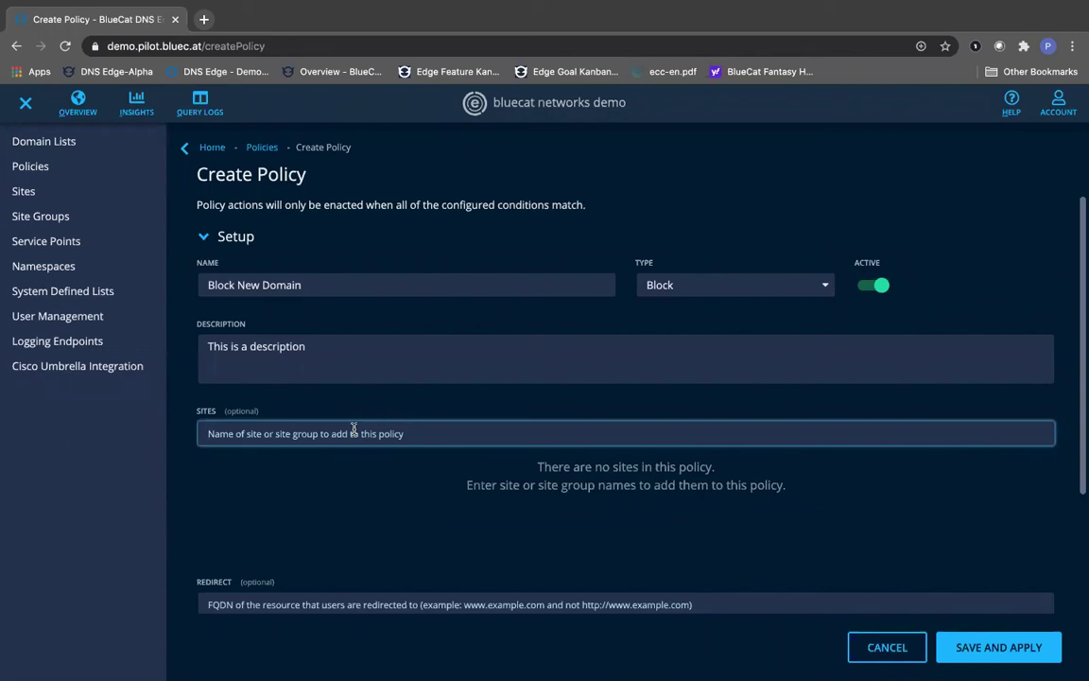
{"action": "type", "text": "MP"}
{"action": "key", "text": "BackSpace"}
{"action": "key", "text": "BackSpace"}
{"action": "type", "text": "SMP"}
{"action": "left_click", "coordinate": [324, 482]}
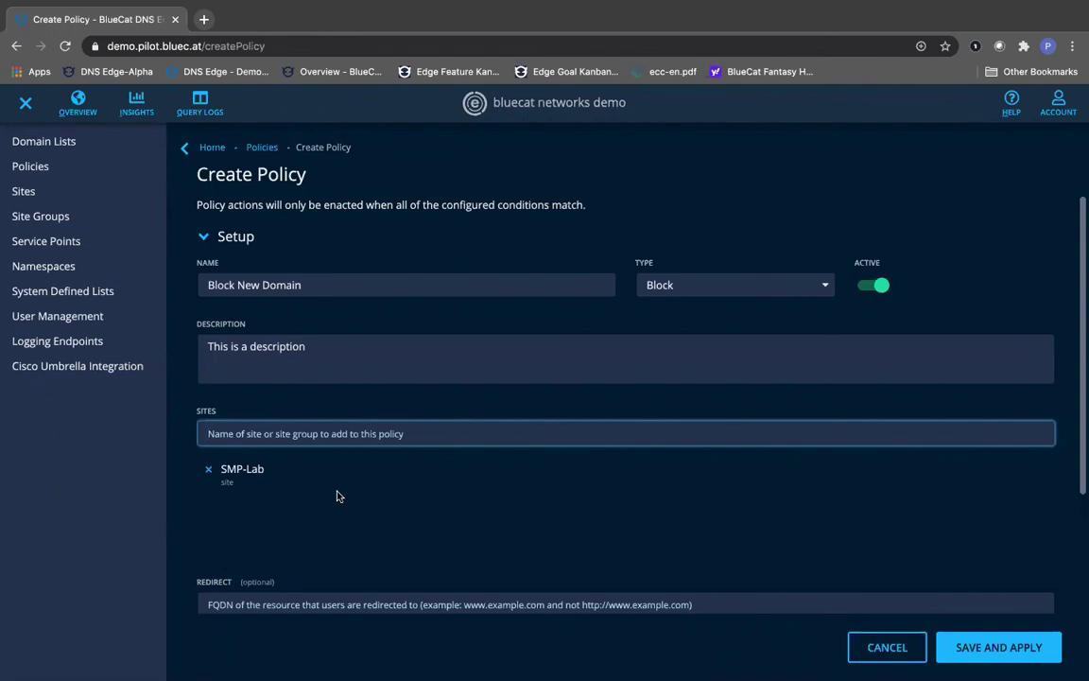
Step: Add Block Site List to the policy's block list, then save and apply the policy
{"action": "scroll", "coordinate": [338, 495], "scroll_direction": "down", "scroll_amount": 4}
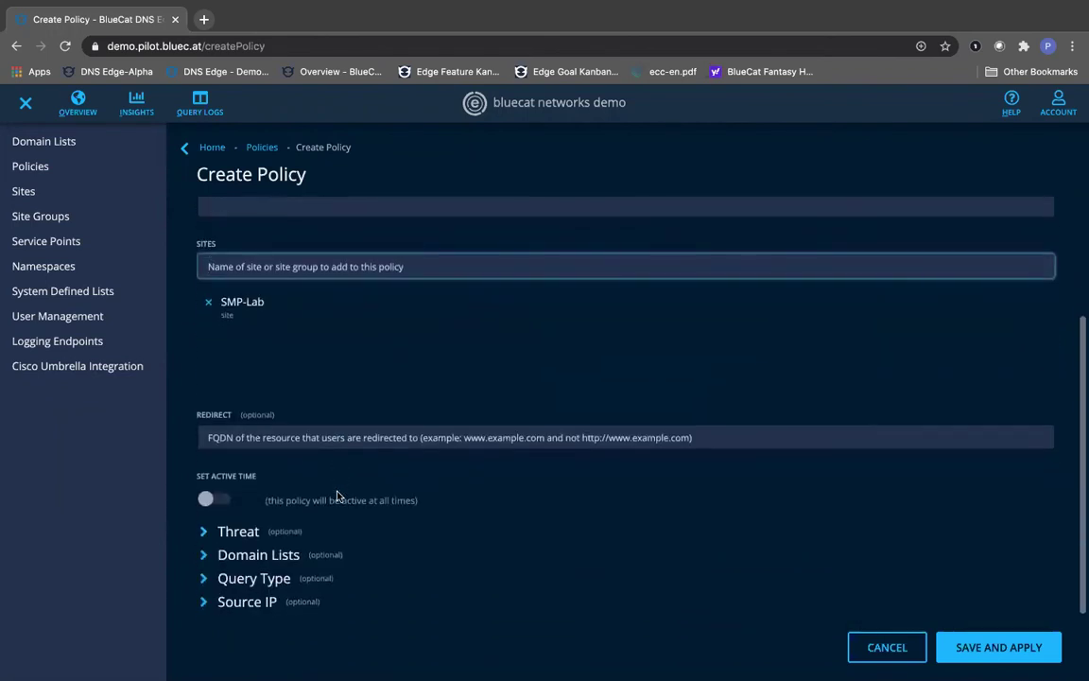
{"action": "left_click", "coordinate": [207, 558]}
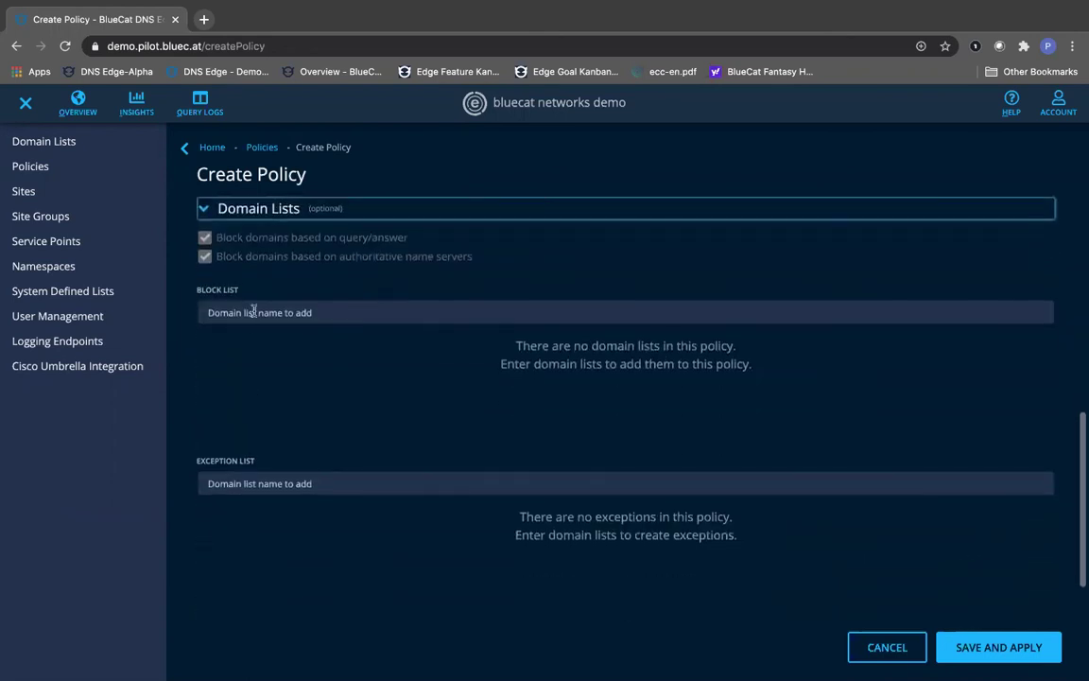
{"action": "left_click", "coordinate": [254, 312]}
{"action": "type", "text": "blo"}
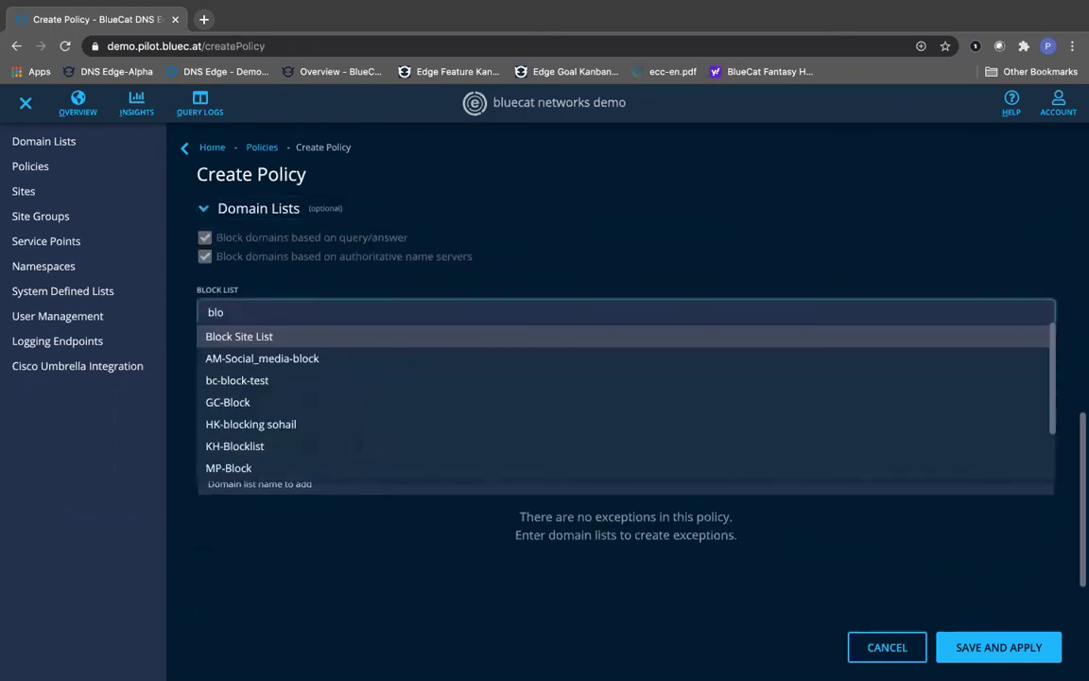
{"action": "key", "text": "Return"}
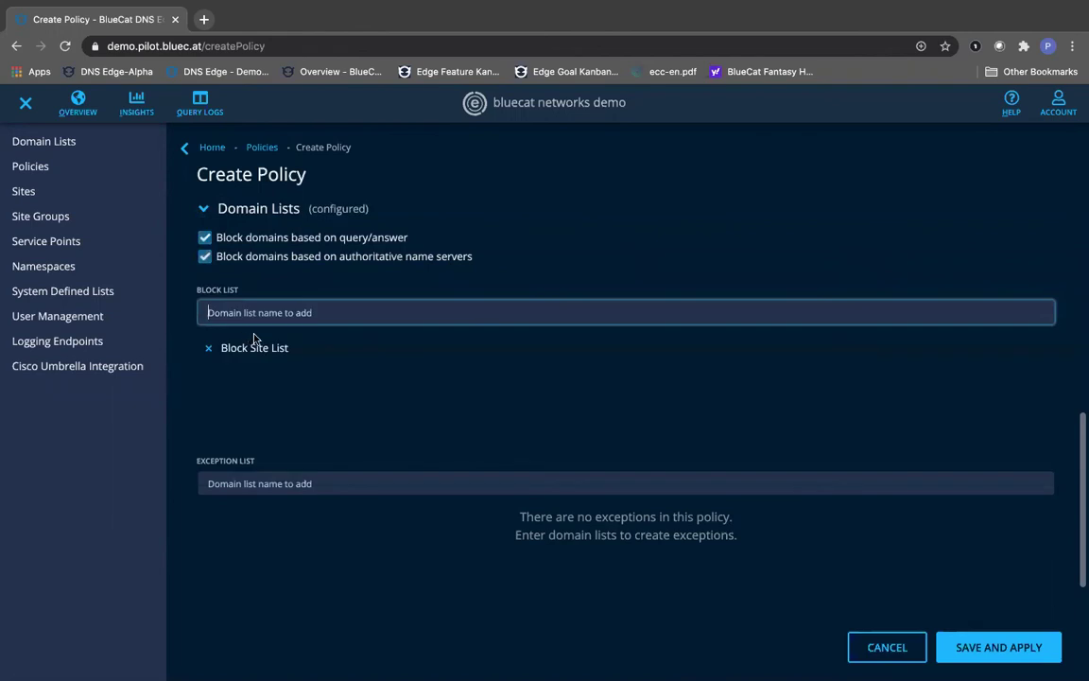
{"action": "left_click", "coordinate": [995, 651]}
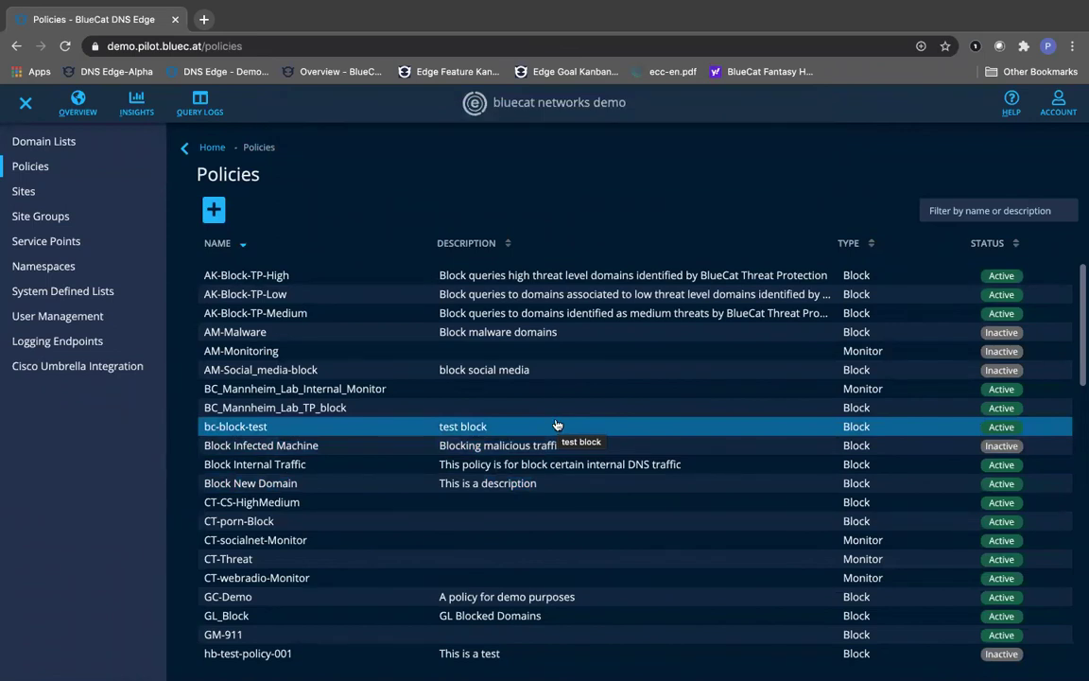
Step: Return to the query logs and inspect the client activity for the selected corporate.internaldomain.com query
{"action": "left_click", "coordinate": [68, 101]}
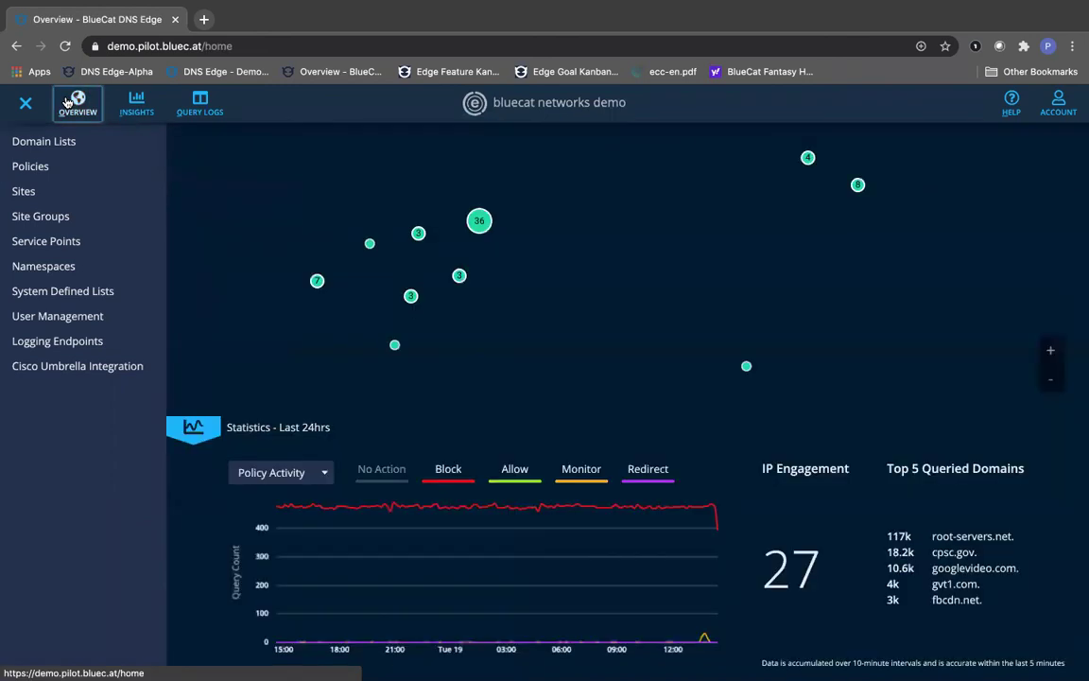
{"action": "left_click", "coordinate": [200, 111]}
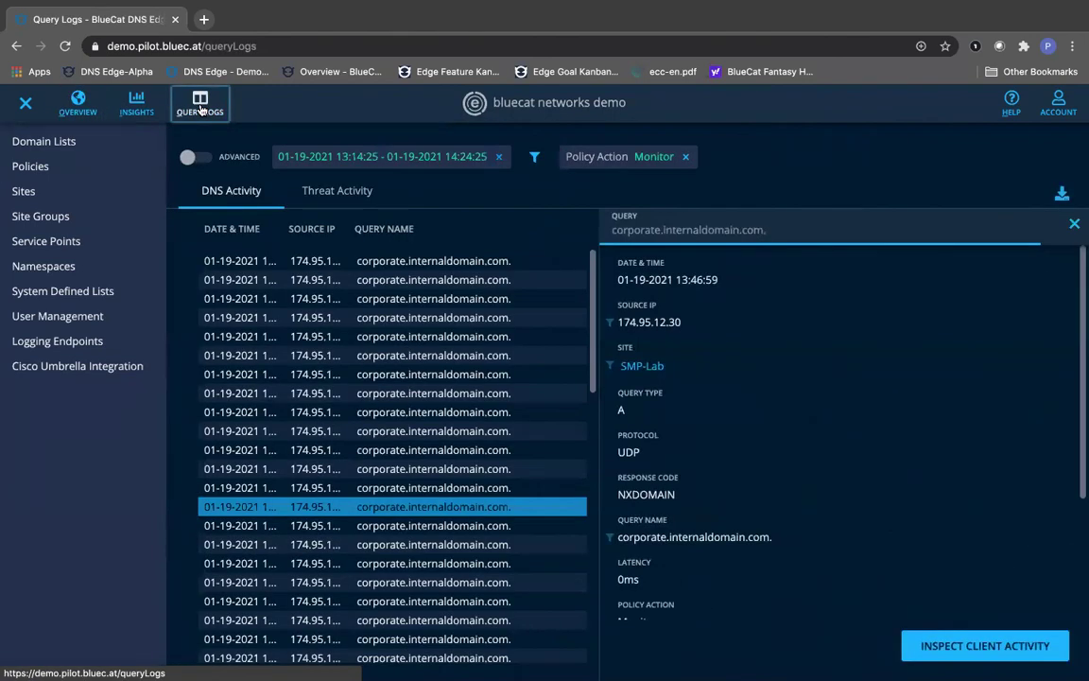
{"action": "left_click", "coordinate": [971, 655]}
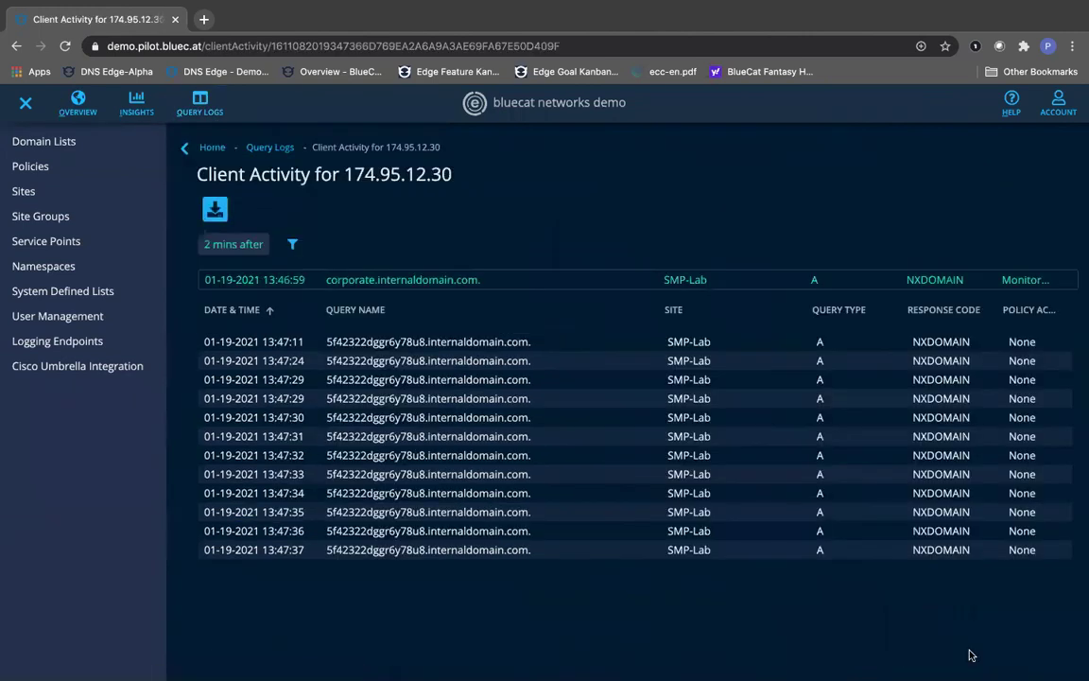